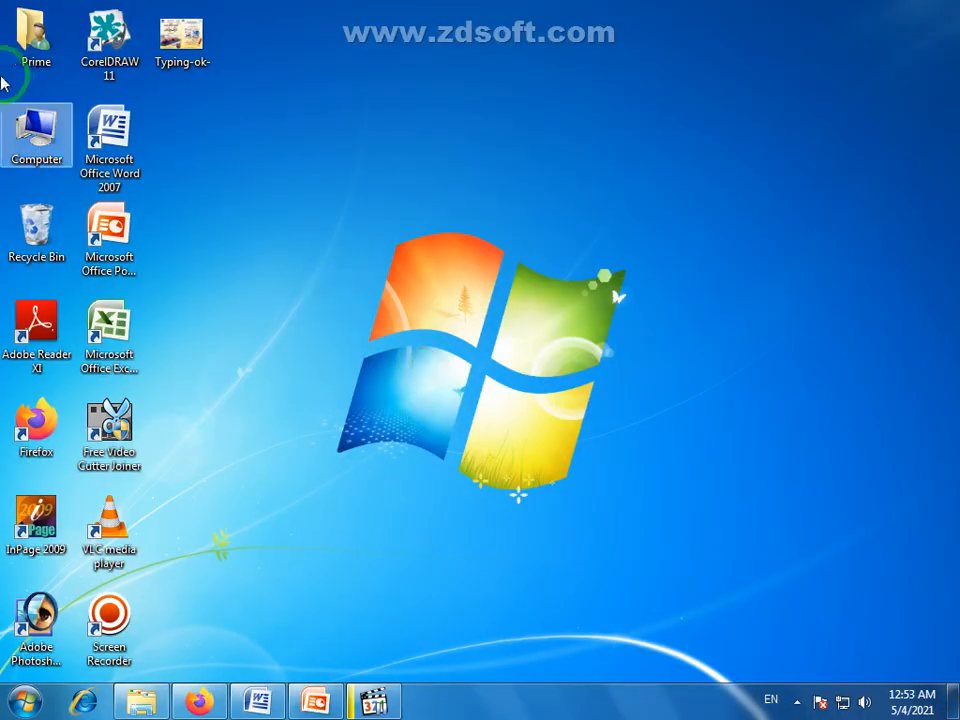
Launch Microsoft Word 2007 in a maximized window and start inserting Clip Art into the blank document
{"action": "double_click", "coordinate": [109, 140]}
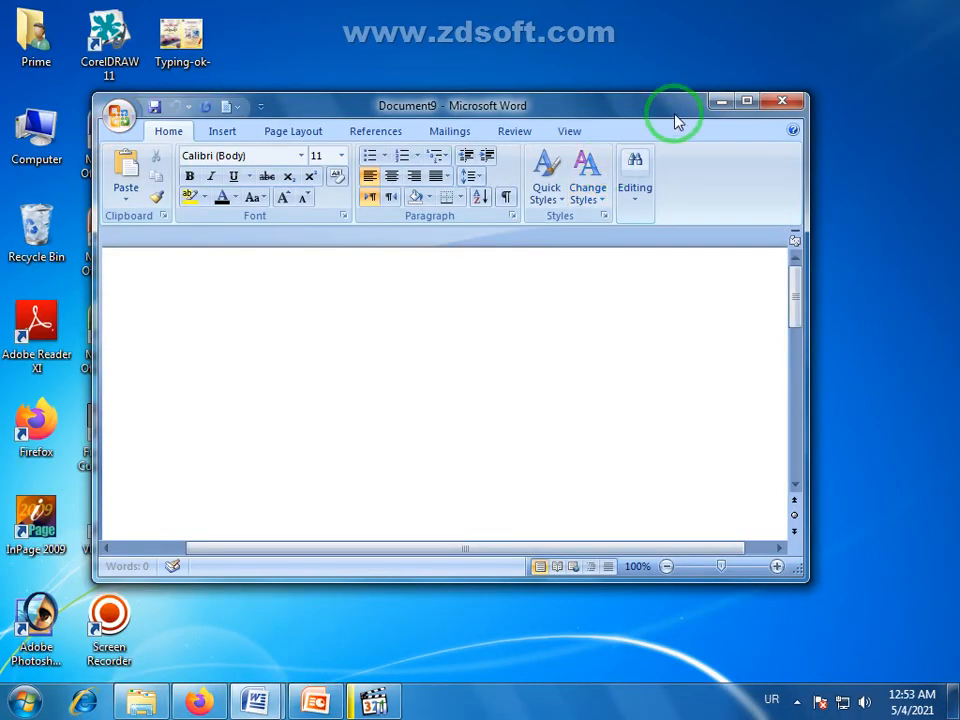
{"action": "double_click", "coordinate": [675, 116]}
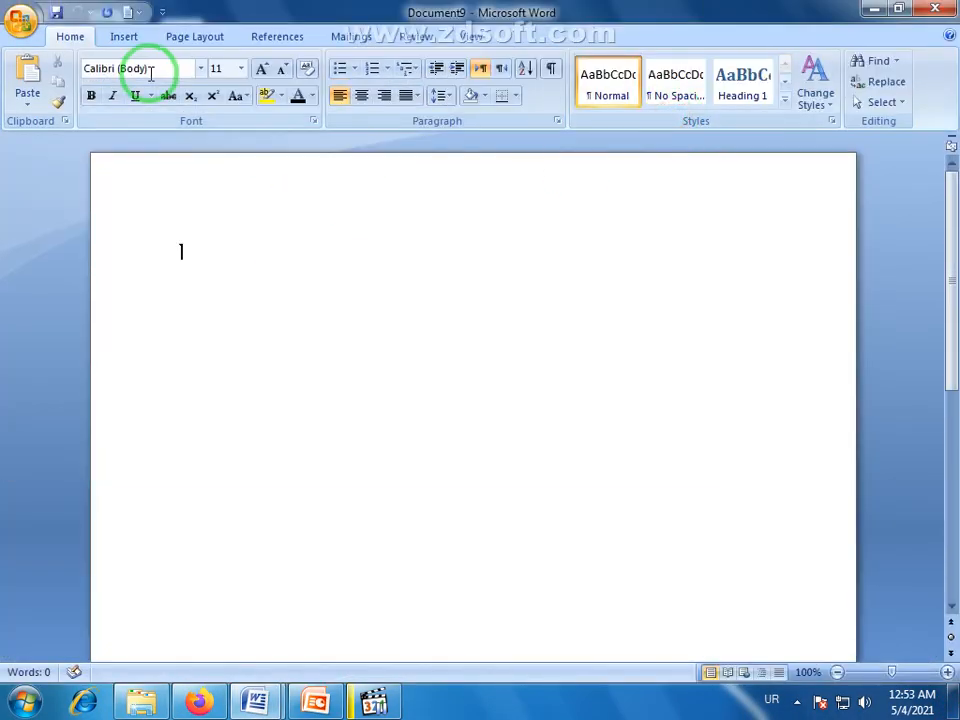
{"action": "left_click", "coordinate": [128, 38]}
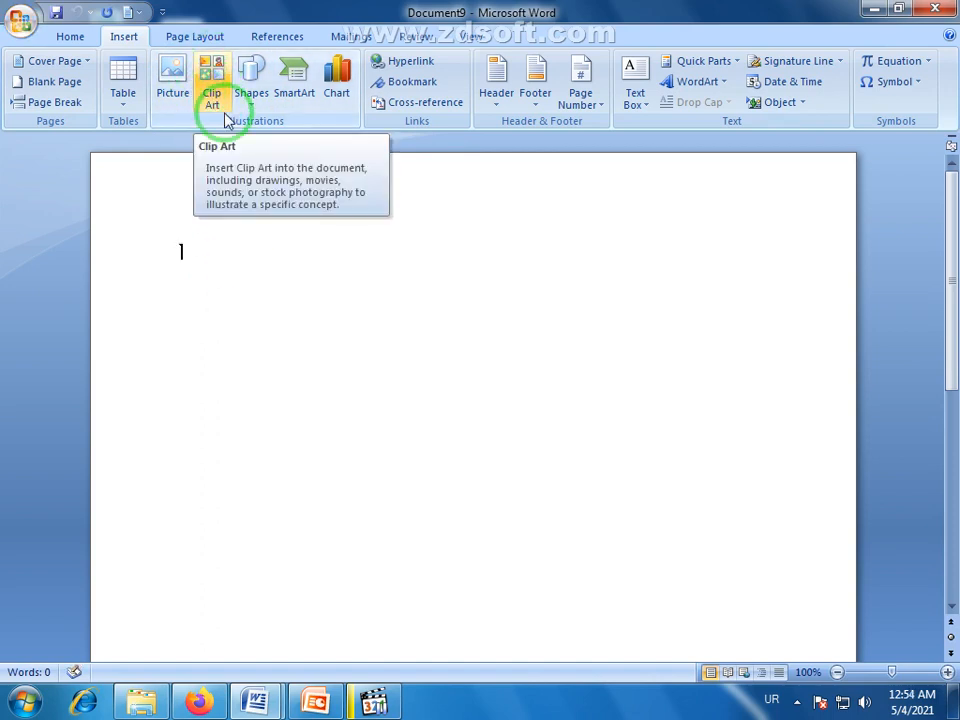
{"action": "left_click", "coordinate": [211, 70]}
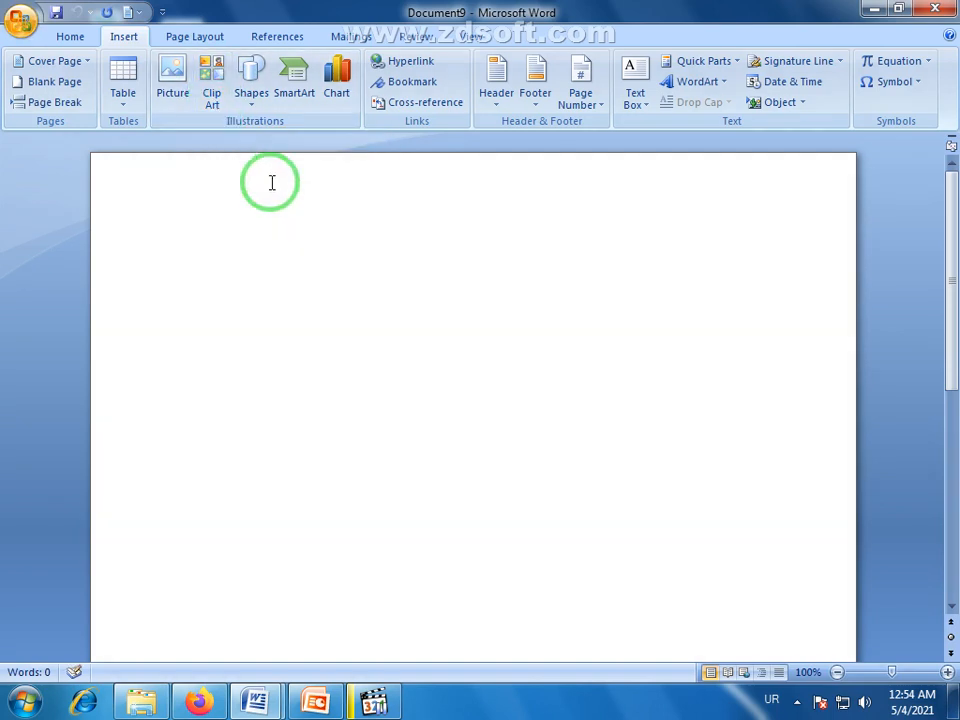
{"action": "left_click", "coordinate": [213, 80]}
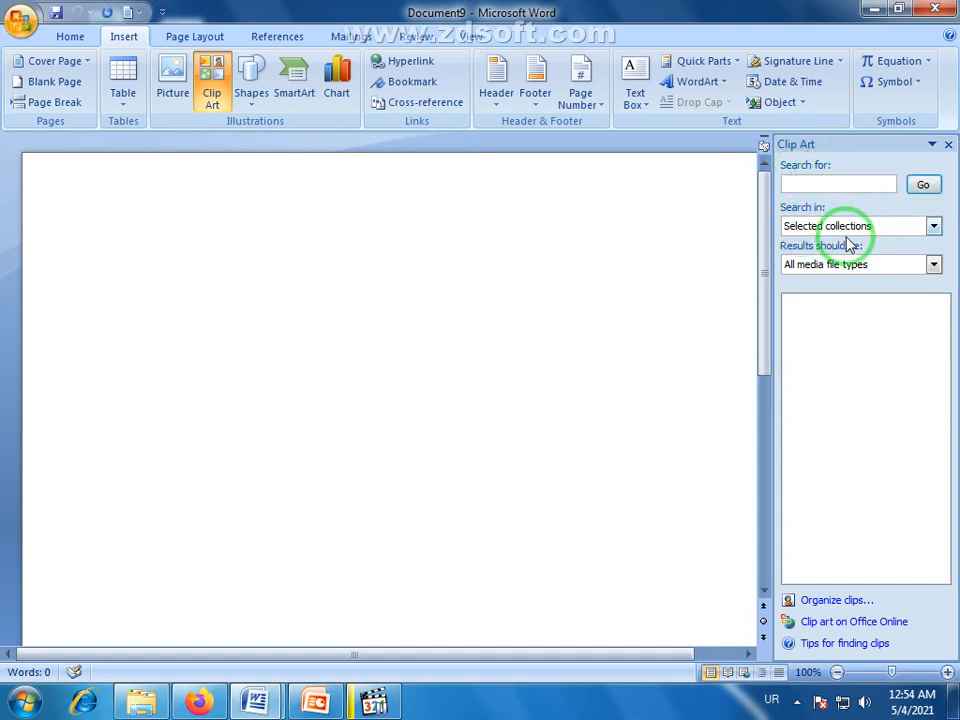
Search all collections for clip art of all media file types, leaving the search term empty
{"action": "left_click", "coordinate": [934, 226]}
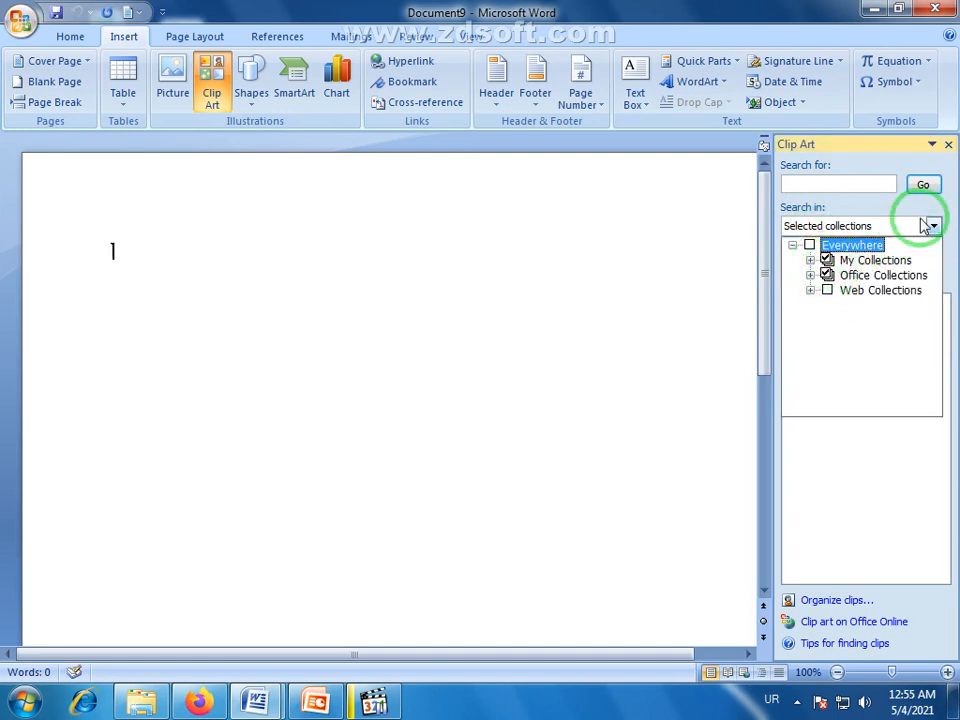
{"action": "left_click", "coordinate": [932, 226]}
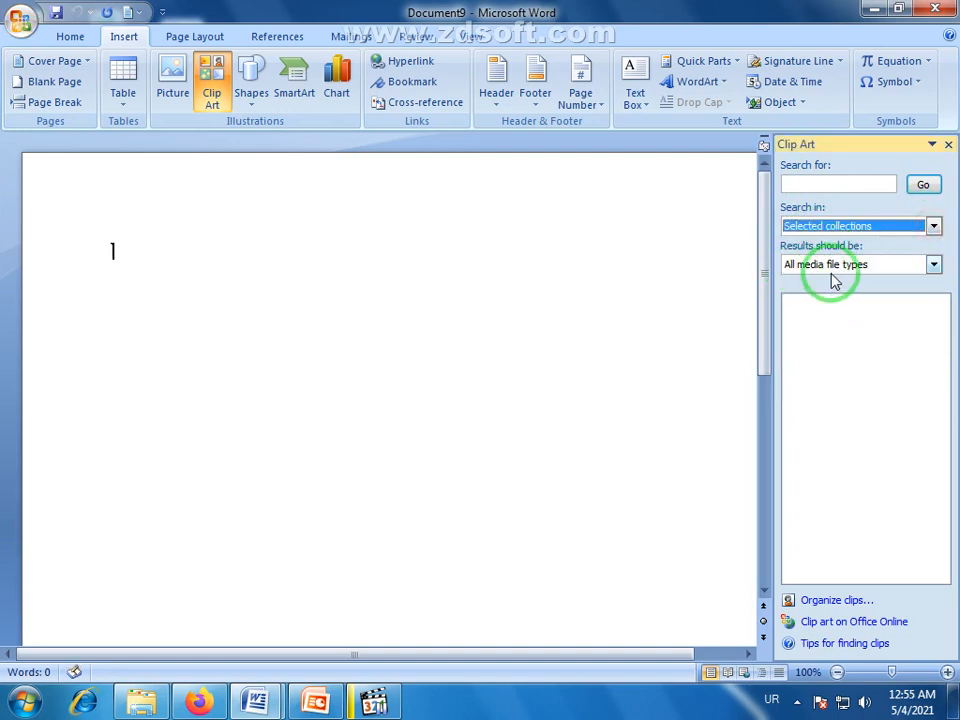
{"action": "left_click", "coordinate": [933, 264]}
{"action": "left_click", "coordinate": [953, 250]}
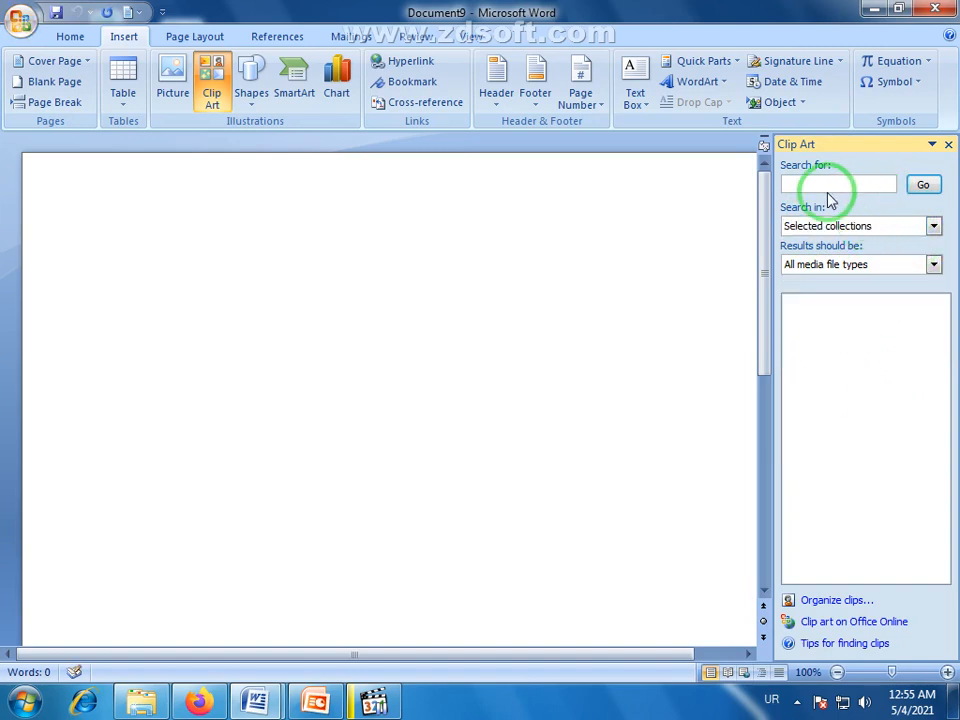
{"action": "left_click", "coordinate": [852, 185]}
{"action": "left_click", "coordinate": [924, 186]}
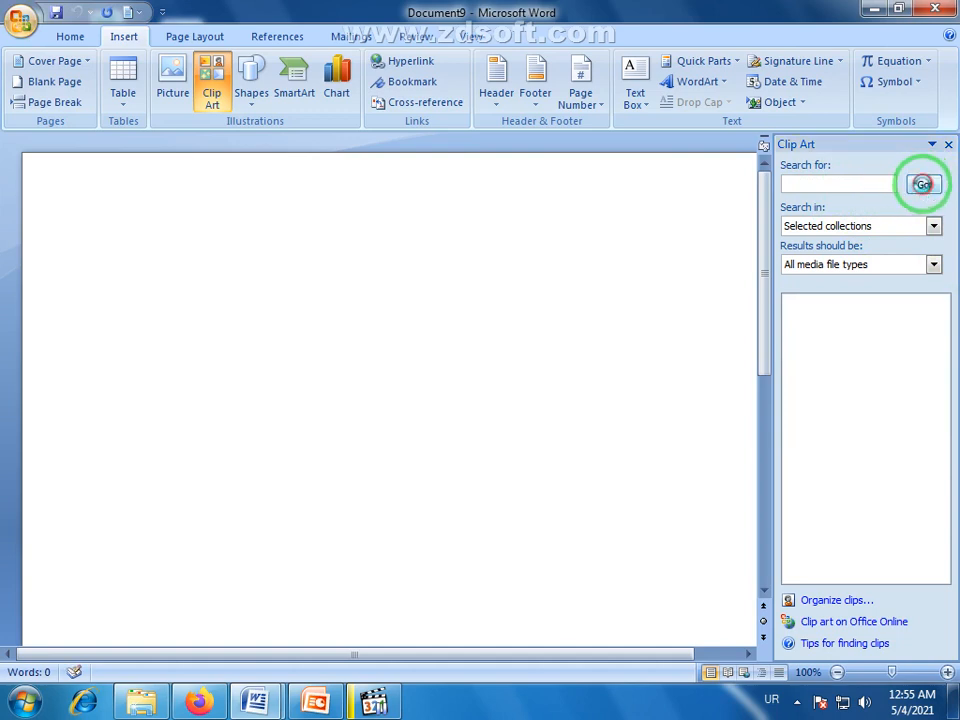
{"action": "left_click", "coordinate": [444, 406]}
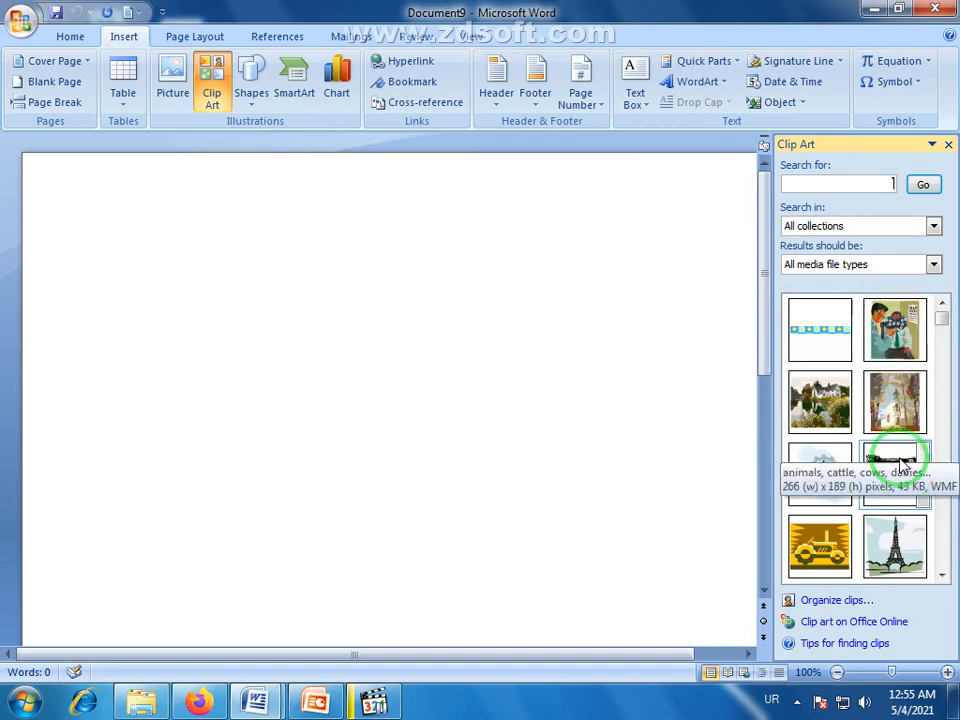
Browse the clip art search results to examine the available pictures
{"action": "left_click", "coordinate": [941, 575]}
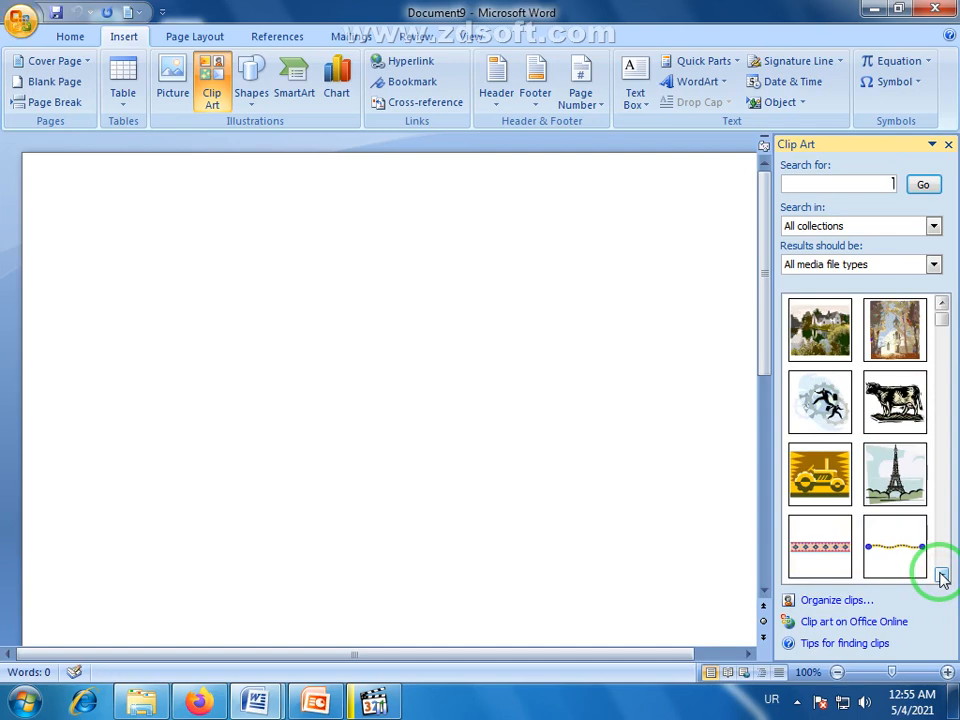
{"action": "left_click", "coordinate": [941, 575]}
{"action": "left_click", "coordinate": [941, 575]}
{"action": "left_click", "coordinate": [941, 575]}
{"action": "left_click", "coordinate": [941, 575]}
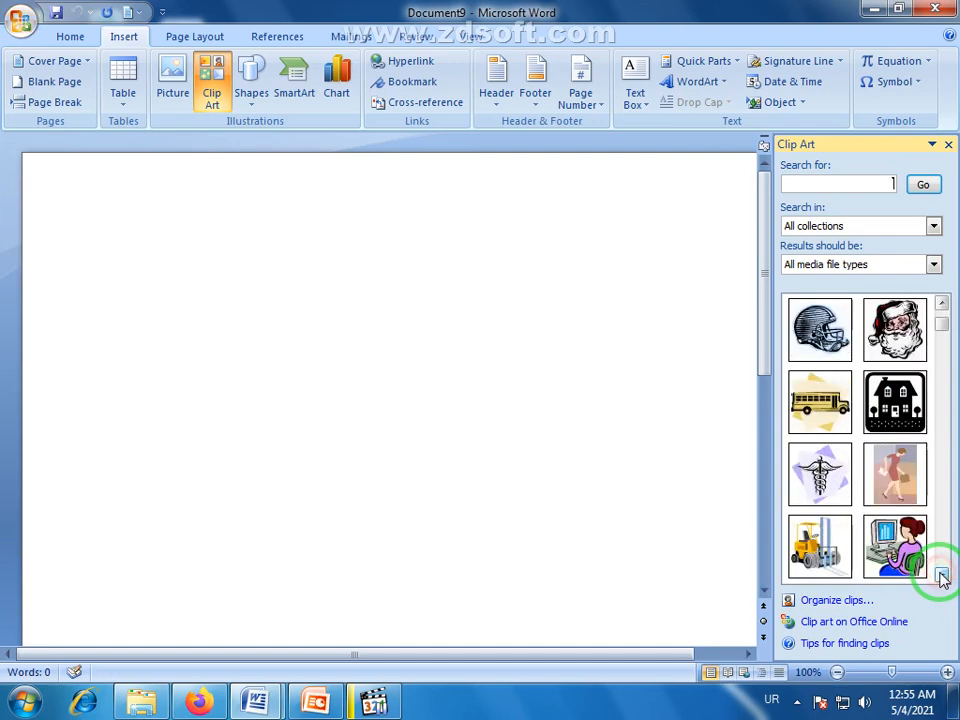
{"action": "left_click", "coordinate": [941, 575]}
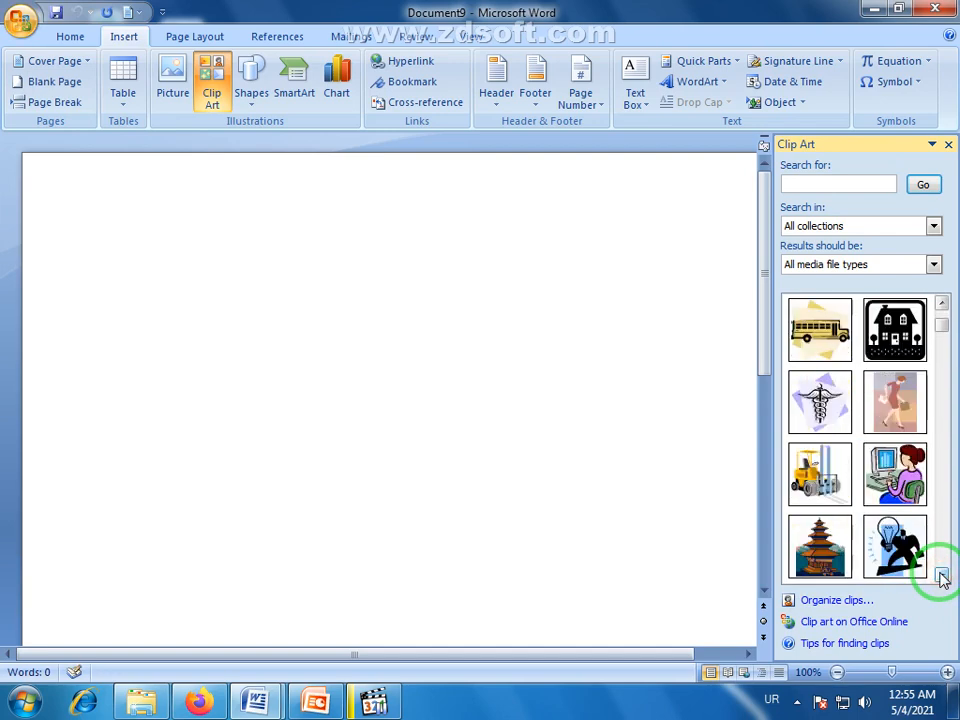
{"action": "left_click", "coordinate": [941, 575]}
{"action": "left_click", "coordinate": [941, 575]}
{"action": "left_click", "coordinate": [941, 575]}
{"action": "left_click", "coordinate": [941, 575]}
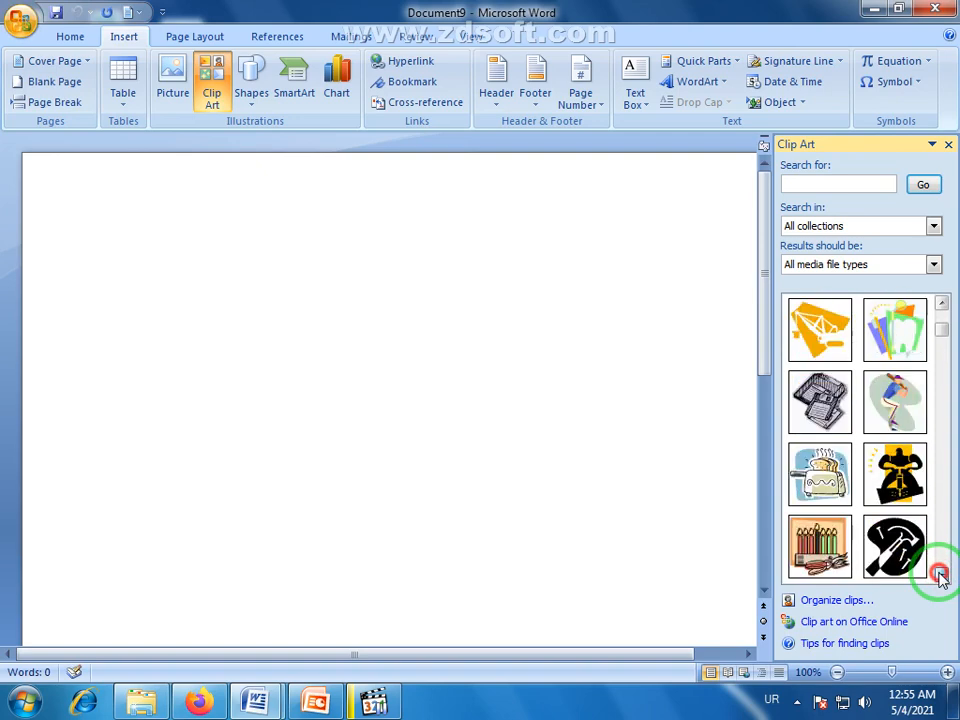
{"action": "left_click", "coordinate": [941, 575]}
{"action": "left_click", "coordinate": [941, 575]}
{"action": "left_click", "coordinate": [941, 575]}
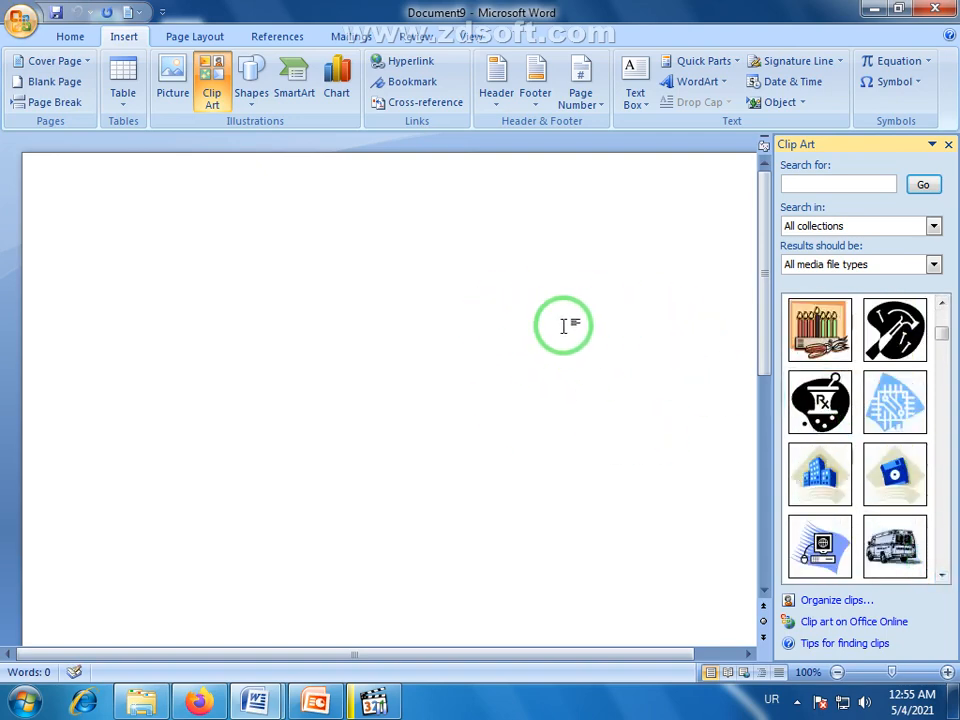
{"action": "left_click", "coordinate": [941, 575]}
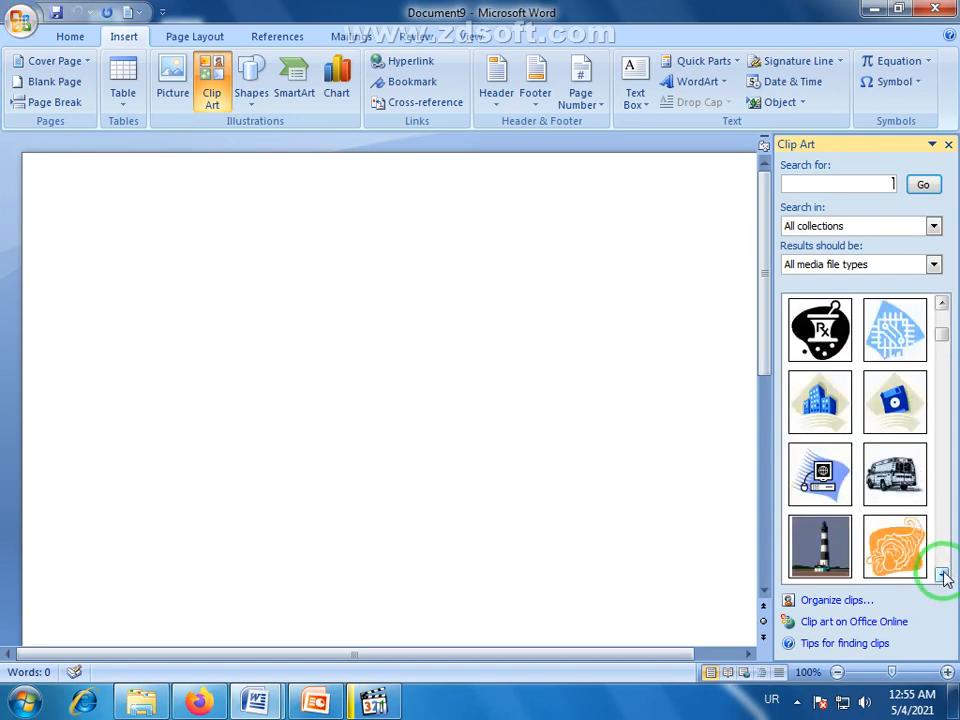
{"action": "left_click", "coordinate": [941, 575]}
{"action": "left_click", "coordinate": [941, 575]}
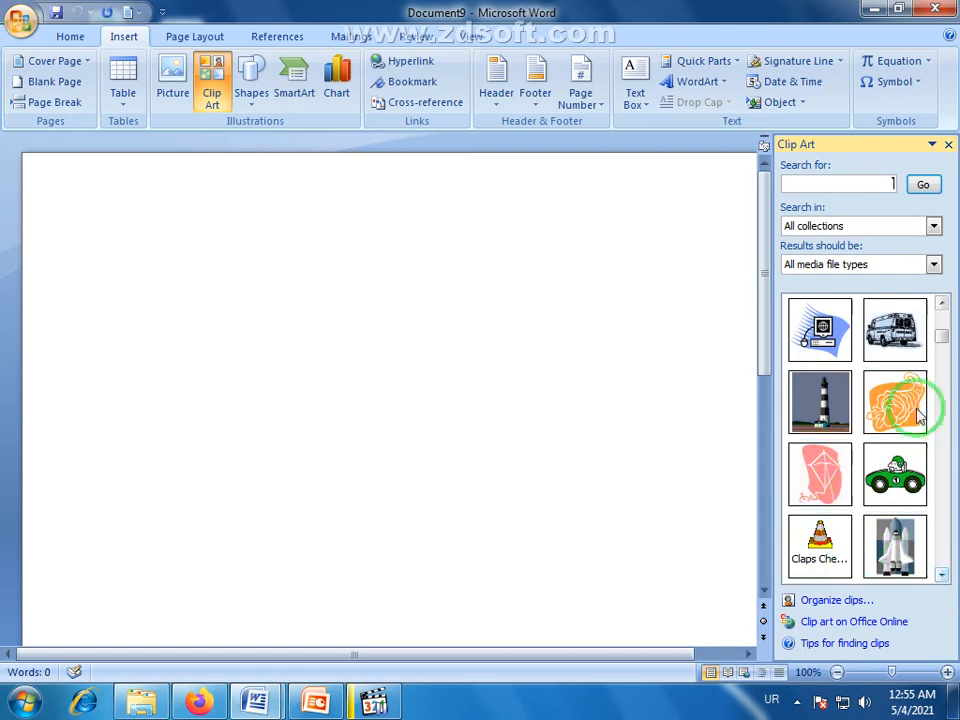
{"action": "left_click_drag", "start_coordinate": [943, 576], "coordinate": [943, 576]}
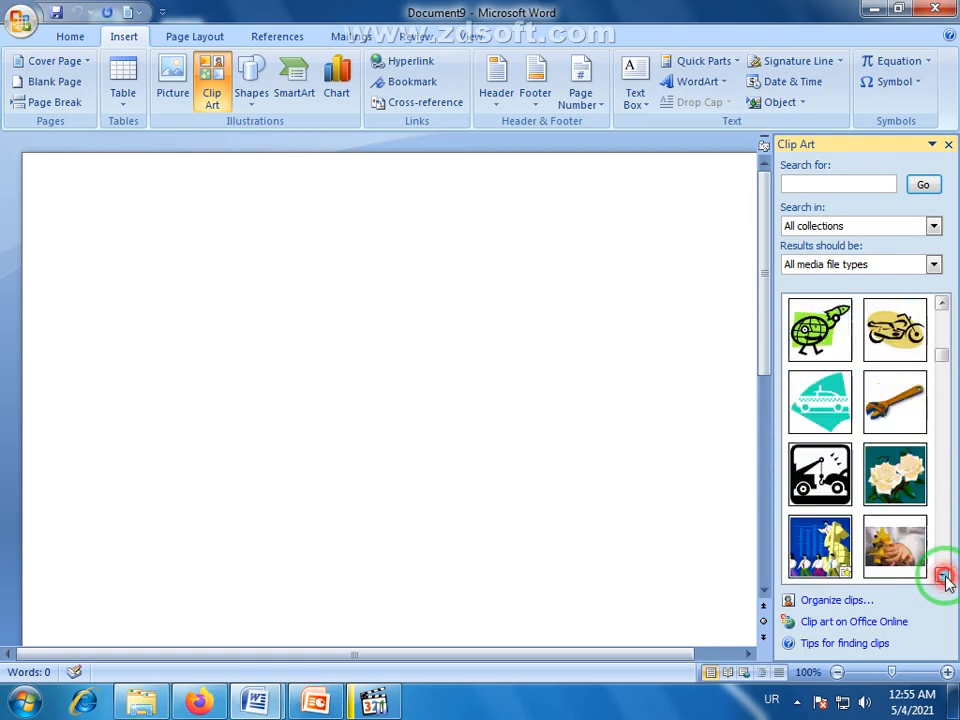
{"action": "left_click_drag", "start_coordinate": [942, 304], "coordinate": [942, 304]}
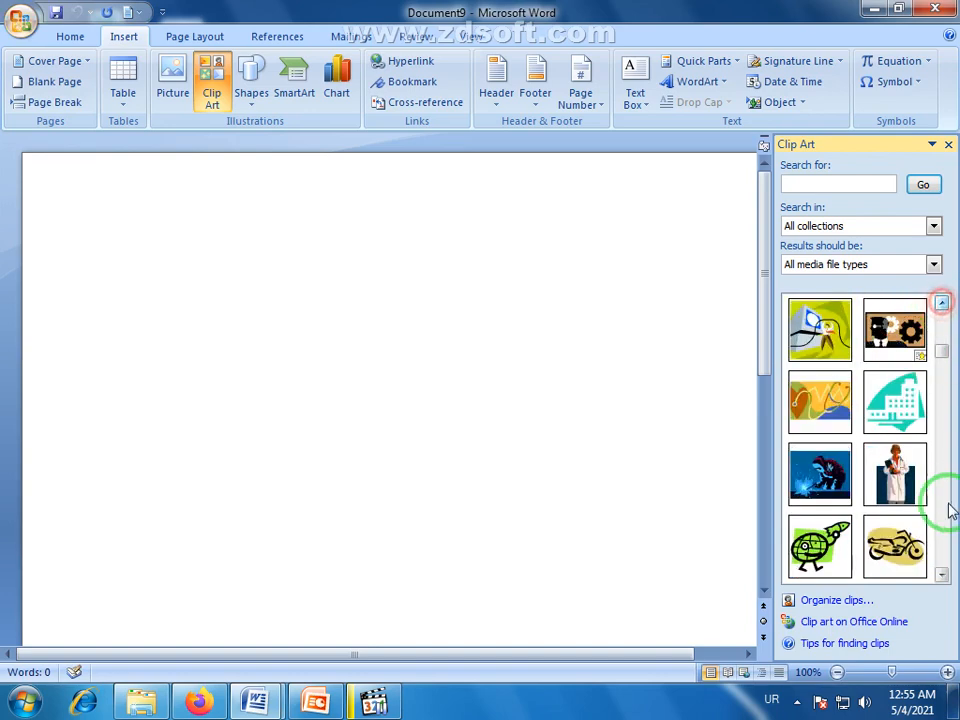
{"action": "left_click_drag", "start_coordinate": [943, 358], "coordinate": [942, 305]}
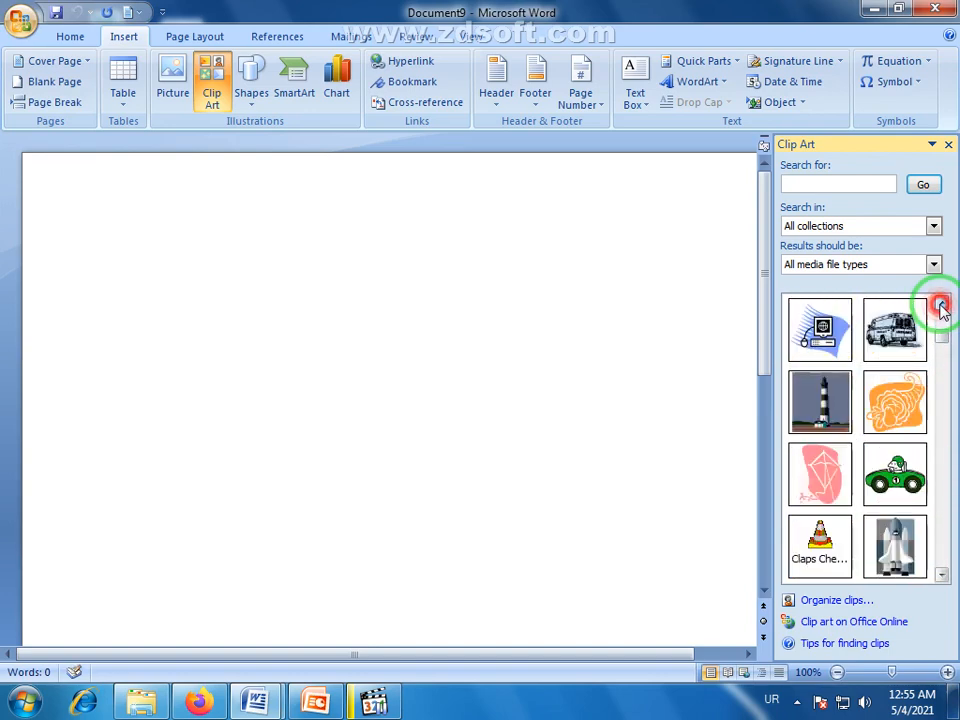
Insert the green racing car clip into the document and enlarge it proportionally to about 3.62" high by 5.74" wide
{"action": "left_click", "coordinate": [903, 487]}
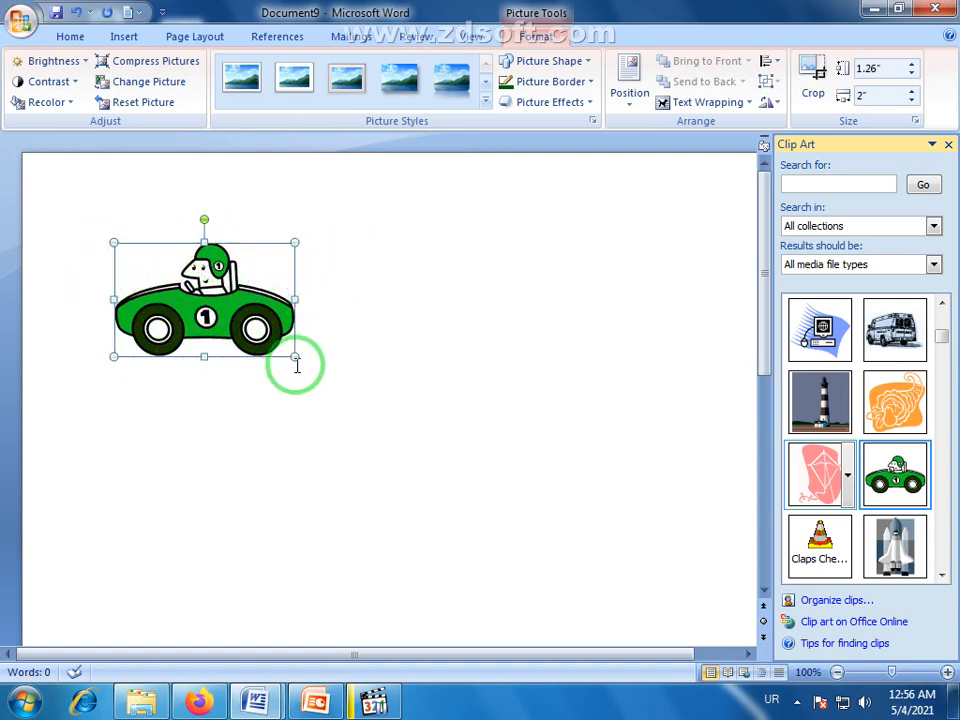
{"action": "left_click_drag", "start_coordinate": [294, 355], "coordinate": [631, 522]}
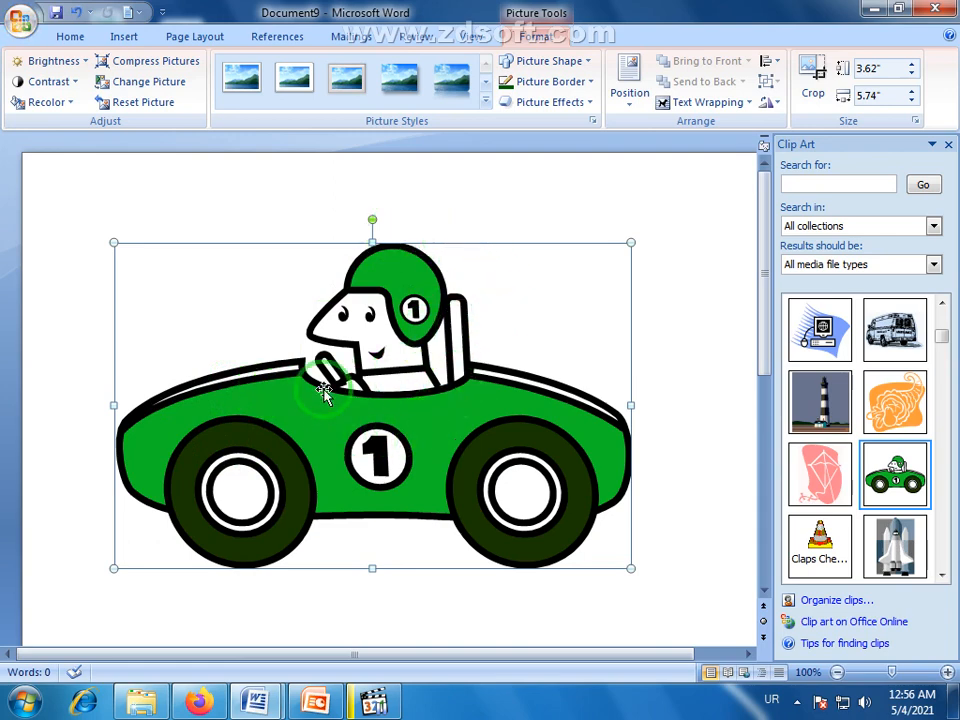
Convert the car picture into an editable drawing and move the number 1 from the body's circle to the empty area behind the driver
{"action": "right_click", "coordinate": [416, 287]}
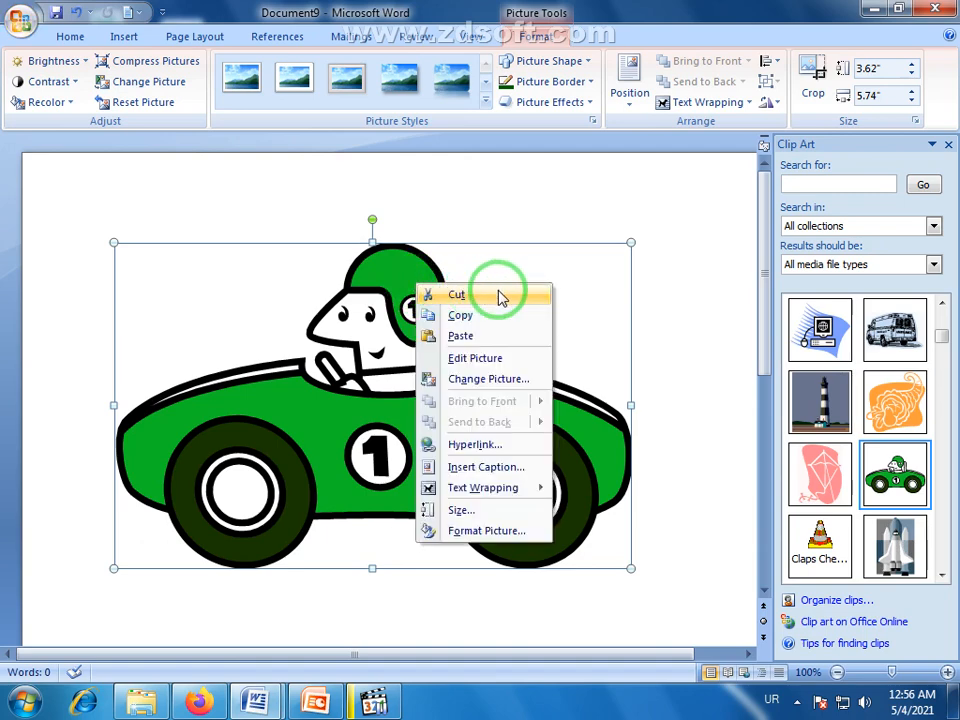
{"action": "left_click", "coordinate": [463, 362]}
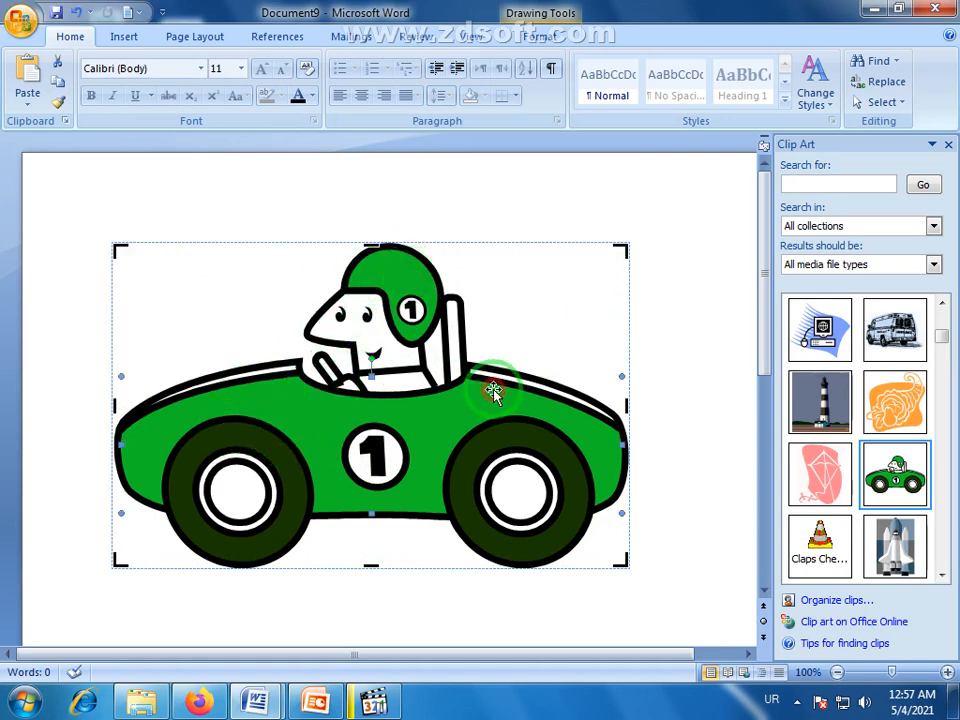
{"action": "left_click", "coordinate": [243, 492]}
{"action": "left_click", "coordinate": [517, 494]}
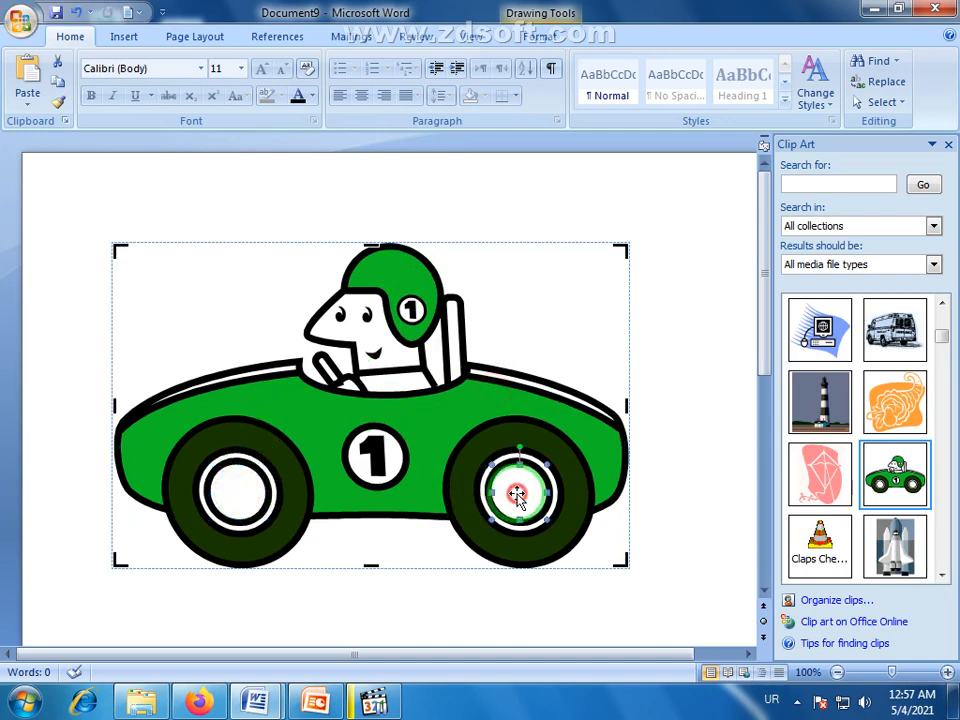
{"action": "left_click", "coordinate": [489, 459]}
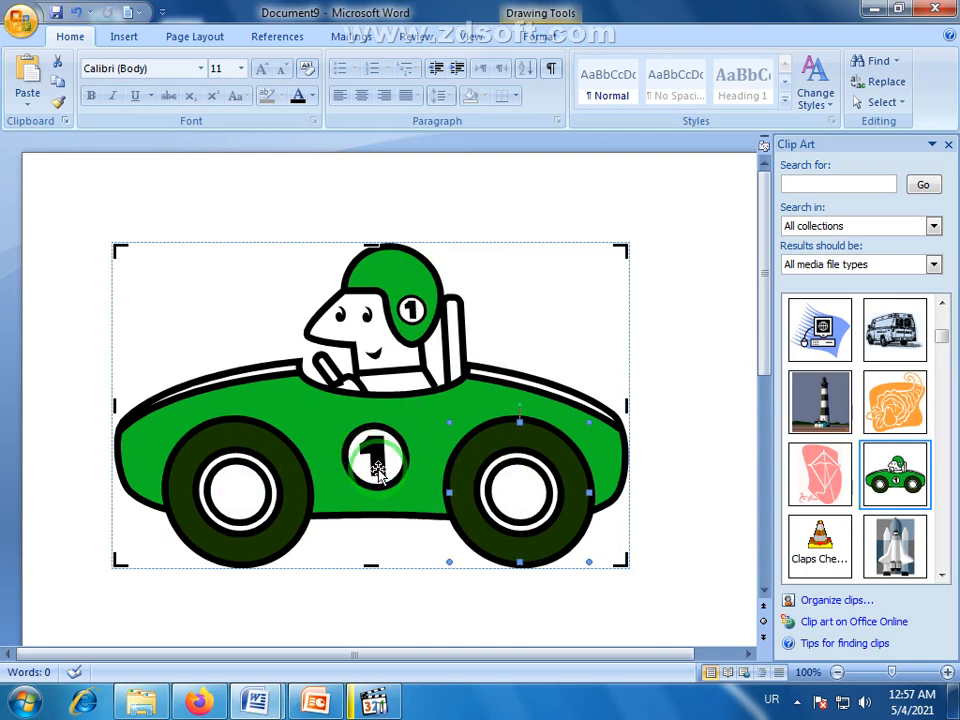
{"action": "left_click_drag", "start_coordinate": [377, 450], "coordinate": [381, 475]}
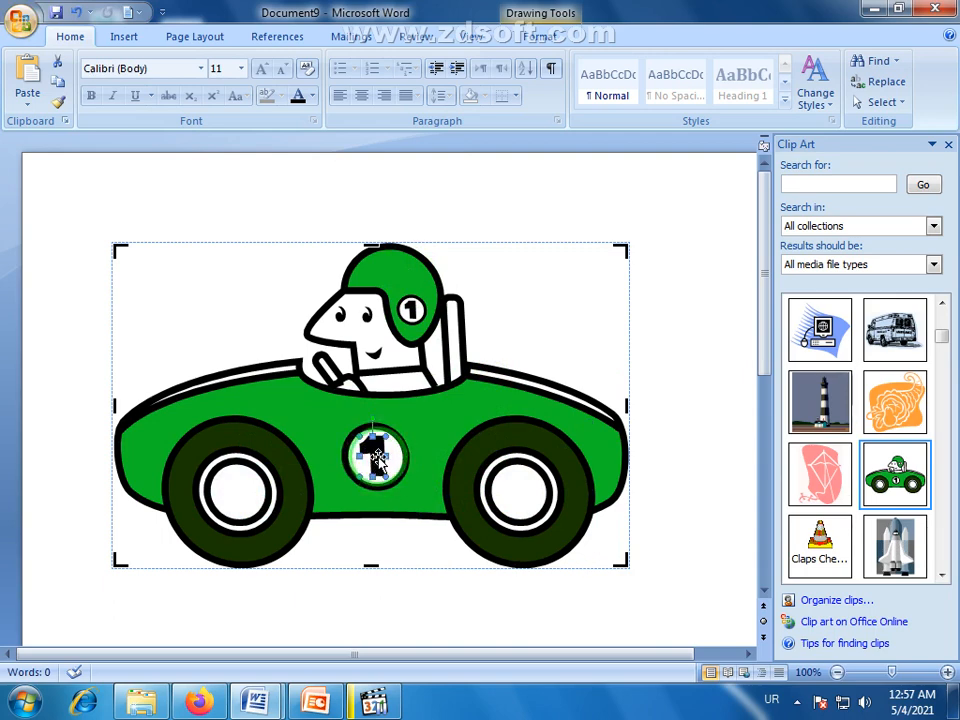
{"action": "left_click_drag", "start_coordinate": [398, 430], "coordinate": [548, 290]}
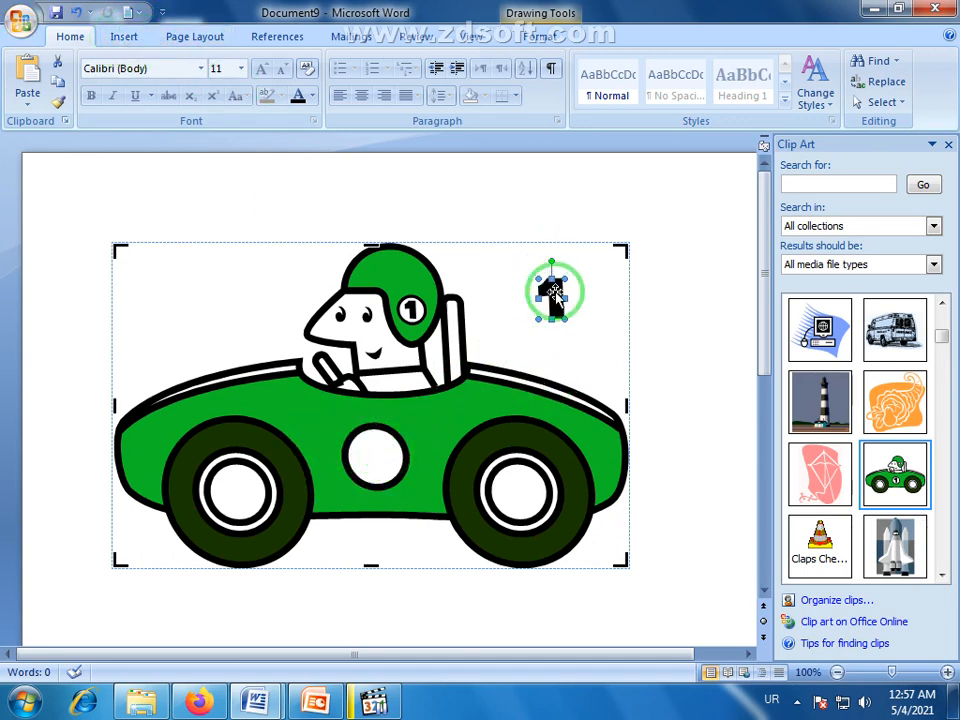
Fill the car body shape with the standard color red
{"action": "left_click", "coordinate": [377, 270]}
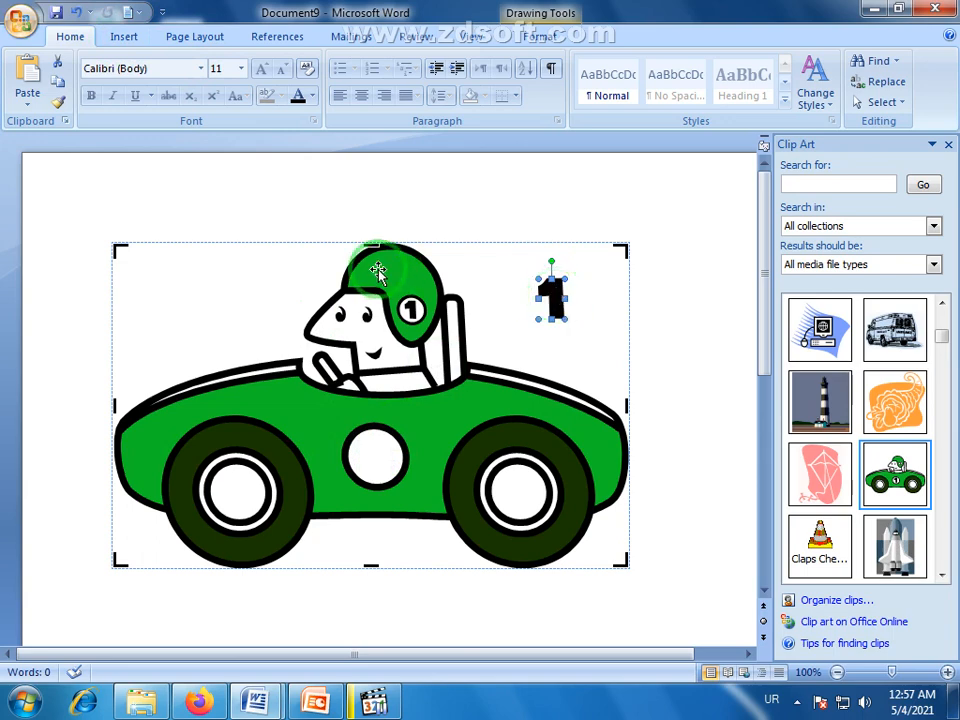
{"action": "double_click", "coordinate": [461, 404]}
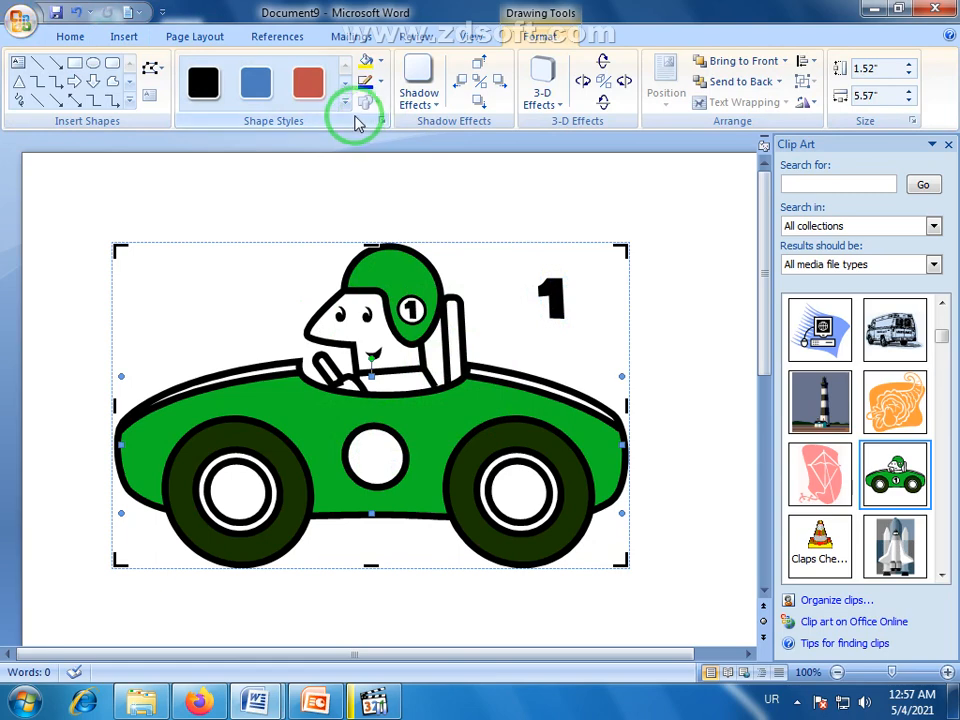
{"action": "left_click", "coordinate": [381, 62]}
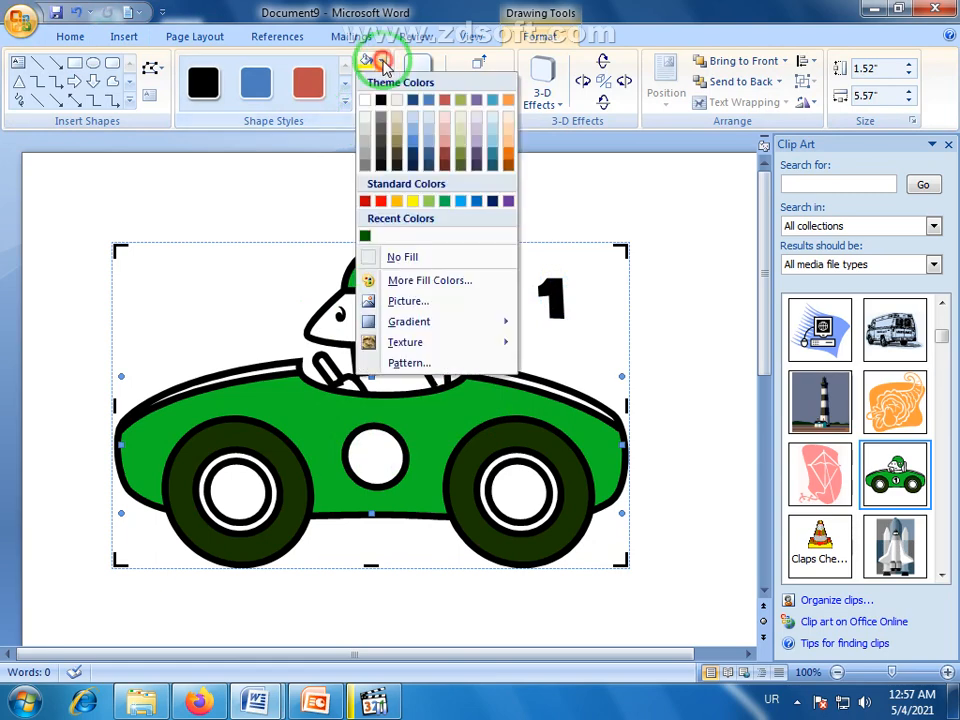
{"action": "left_click", "coordinate": [380, 201]}
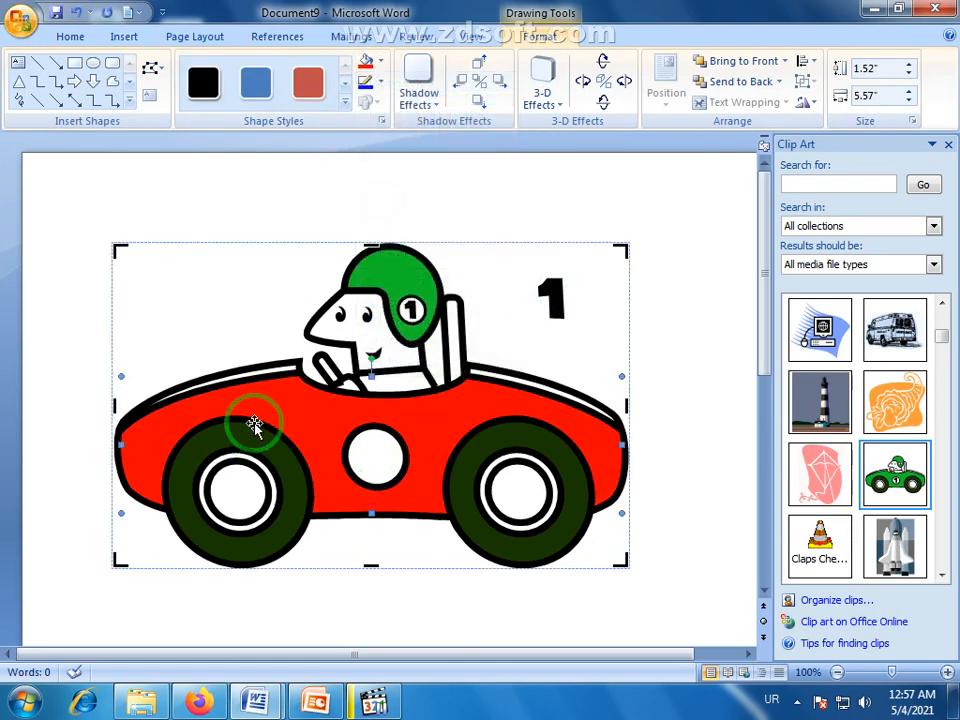
Select the helmet, the white body circle, the front wheel and other parts one at a time to check that each is separate
{"action": "left_click", "coordinate": [517, 487]}
{"action": "left_click_drag", "start_coordinate": [517, 487], "coordinate": [425, 313]}
{"action": "left_click", "coordinate": [225, 393]}
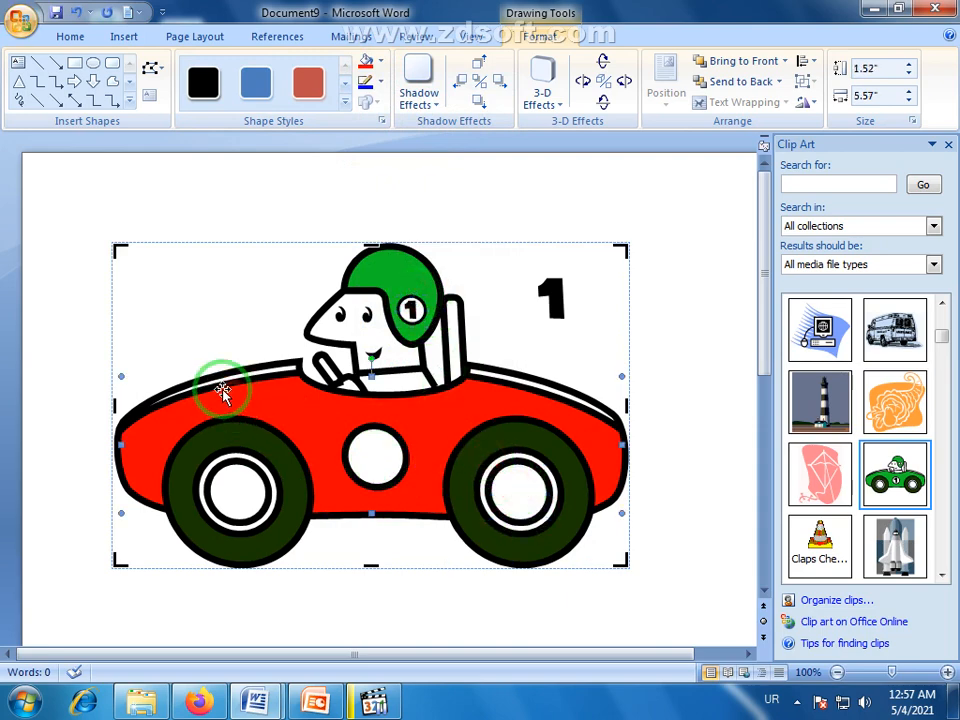
{"action": "left_click", "coordinate": [410, 262]}
{"action": "left_click", "coordinate": [257, 343]}
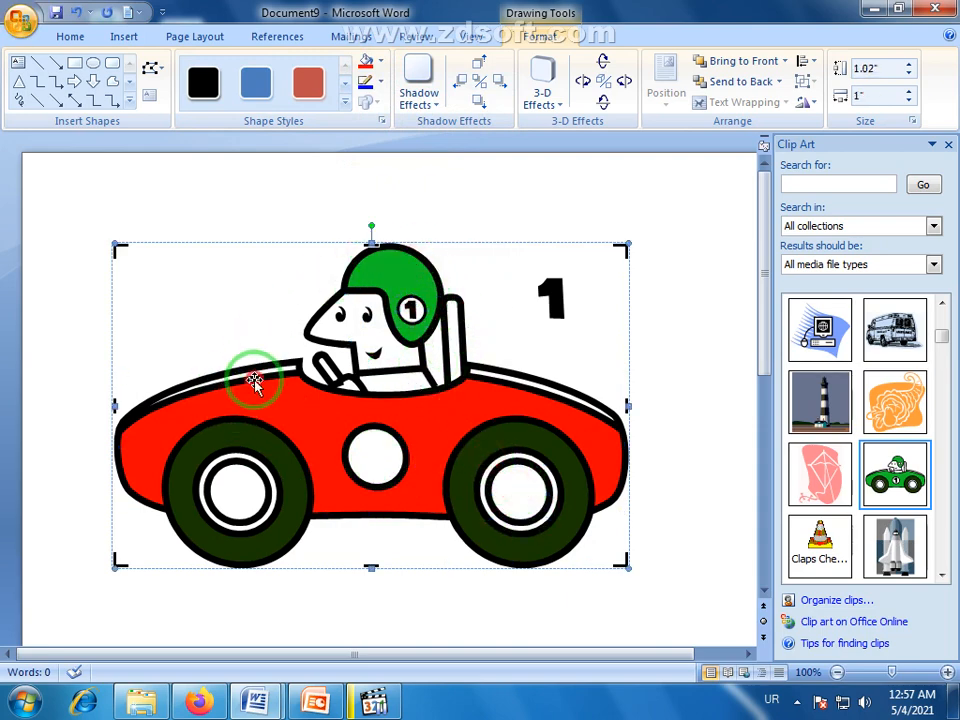
{"action": "left_click", "coordinate": [379, 454]}
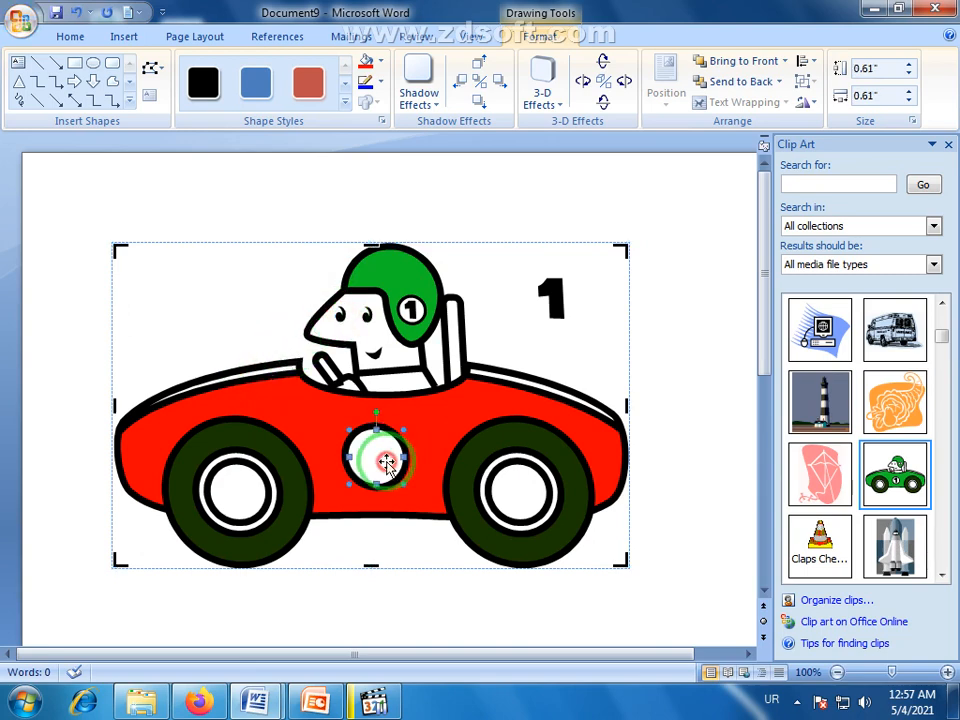
{"action": "left_click", "coordinate": [270, 429]}
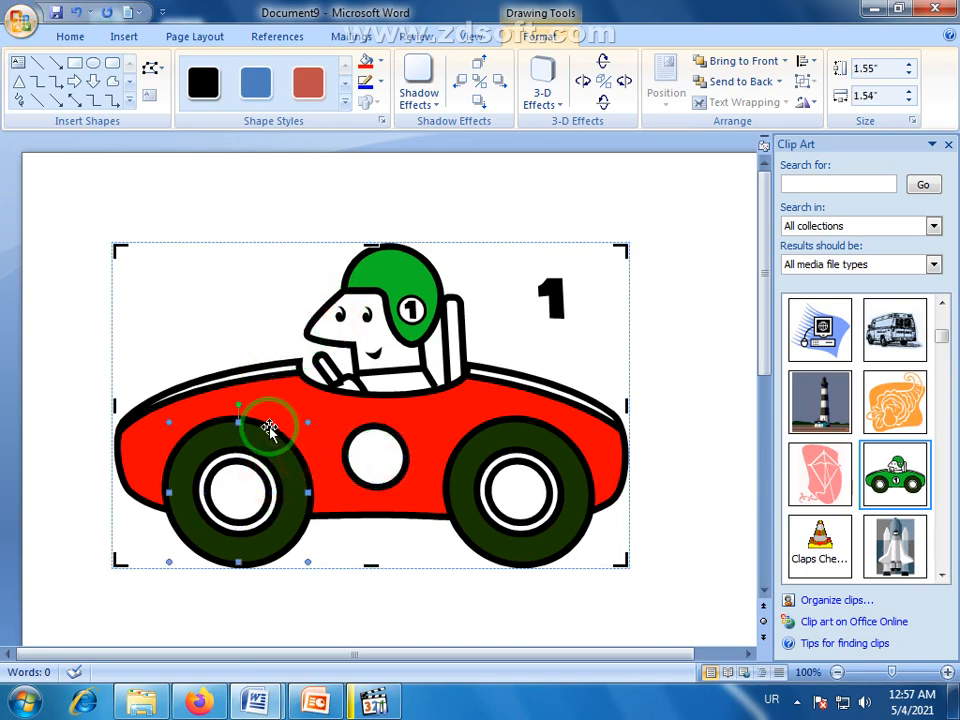
{"action": "left_click", "coordinate": [313, 448]}
Move the body's white circle with its black backing, the front wheel's white hub and the green helmet fill to the area above the hood
{"action": "left_click", "coordinate": [380, 458]}
{"action": "left_click_drag", "start_coordinate": [379, 458], "coordinate": [224, 313]}
{"action": "left_click", "coordinate": [253, 418]}
{"action": "left_click_drag", "start_coordinate": [245, 470], "coordinate": [236, 228]}
{"action": "left_click_drag", "start_coordinate": [369, 456], "coordinate": [231, 326]}
{"action": "left_click_drag", "start_coordinate": [403, 295], "coordinate": [304, 305]}
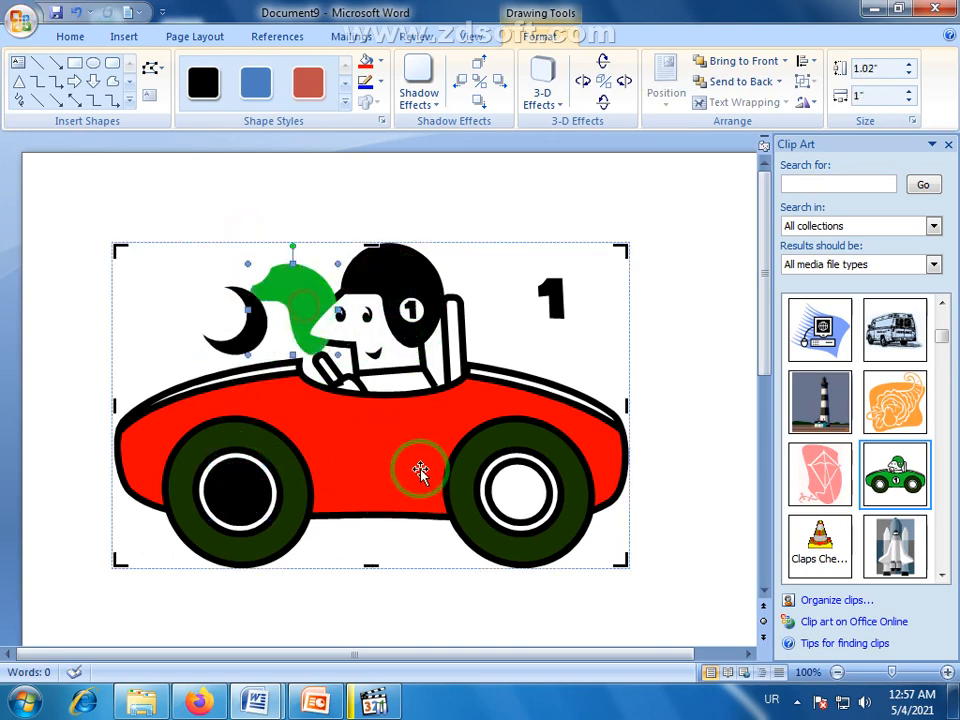
Move the red body shape up over the driver and back down onto the car, slightly below its original position
{"action": "left_click_drag", "start_coordinate": [421, 469], "coordinate": [531, 322]}
{"action": "left_click", "coordinate": [370, 472]}
{"action": "left_click", "coordinate": [484, 514]}
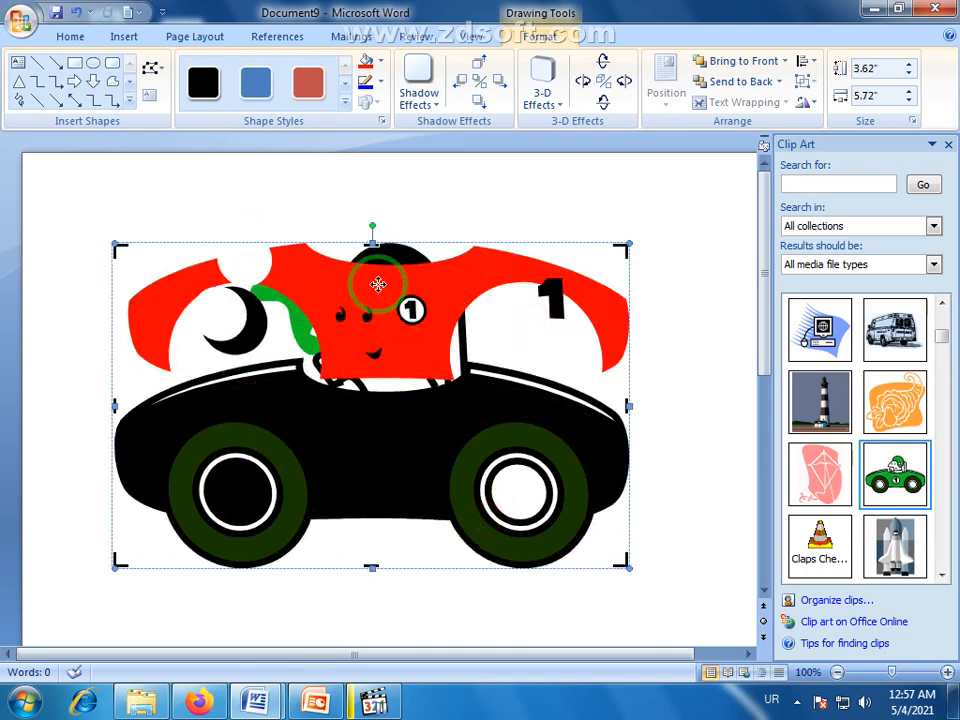
{"action": "left_click_drag", "start_coordinate": [375, 281], "coordinate": [400, 437]}
Move the helmet's small circle below the steering wheel and the larger black circle from above the hood to the middle of the red body
{"action": "left_click", "coordinate": [426, 318]}
{"action": "left_click_drag", "start_coordinate": [428, 320], "coordinate": [321, 381]}
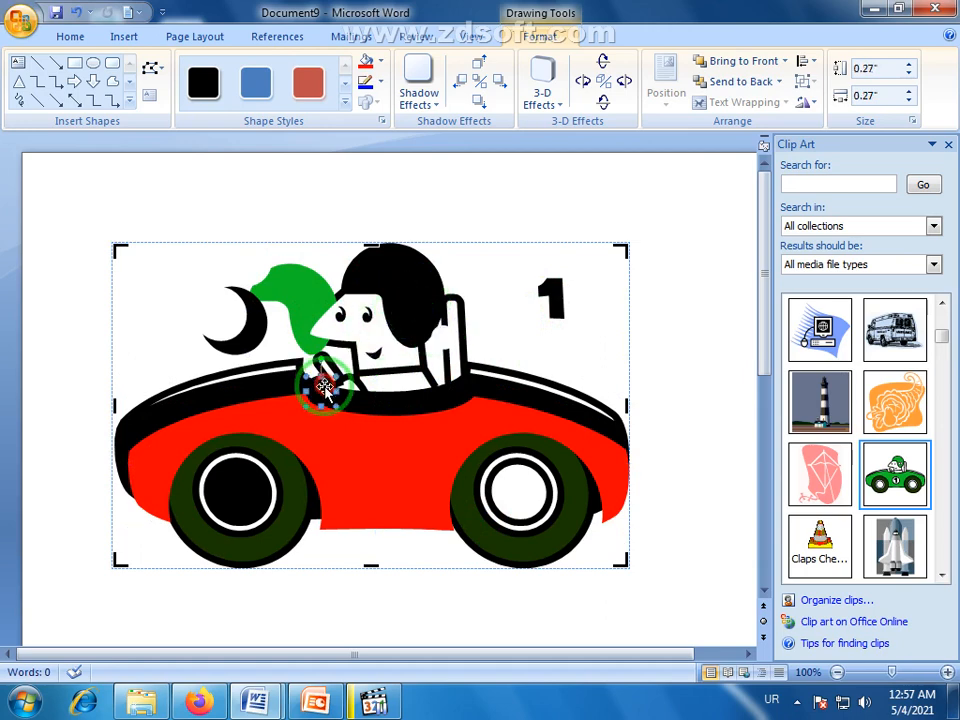
{"action": "left_click", "coordinate": [246, 392]}
{"action": "left_click", "coordinate": [247, 352]}
{"action": "left_click_drag", "start_coordinate": [247, 352], "coordinate": [279, 382]}
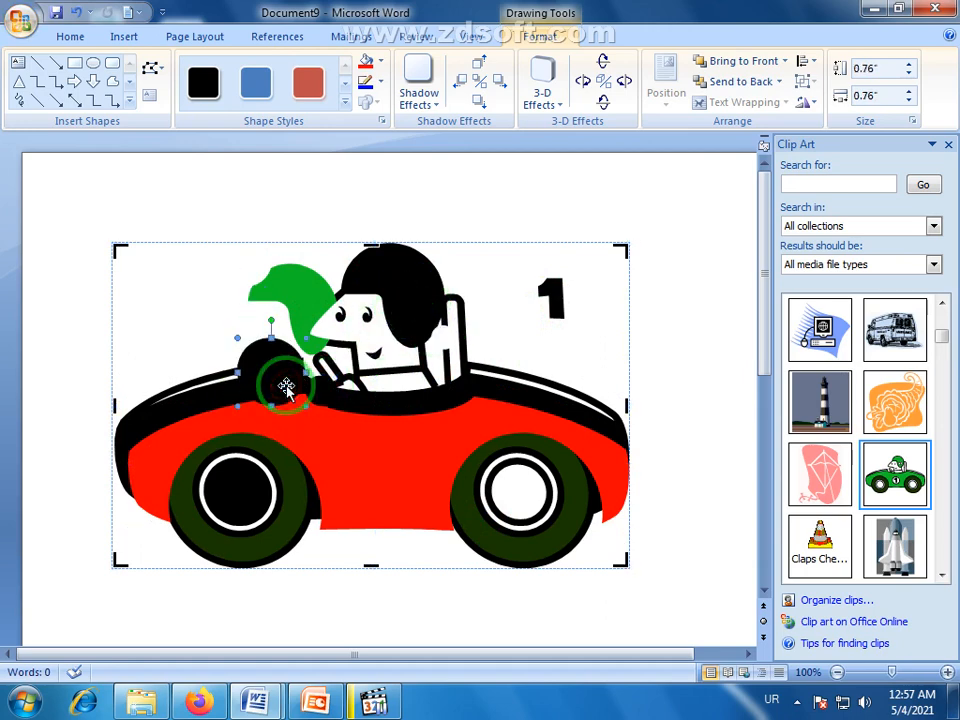
{"action": "left_click_drag", "start_coordinate": [375, 487], "coordinate": [375, 492]}
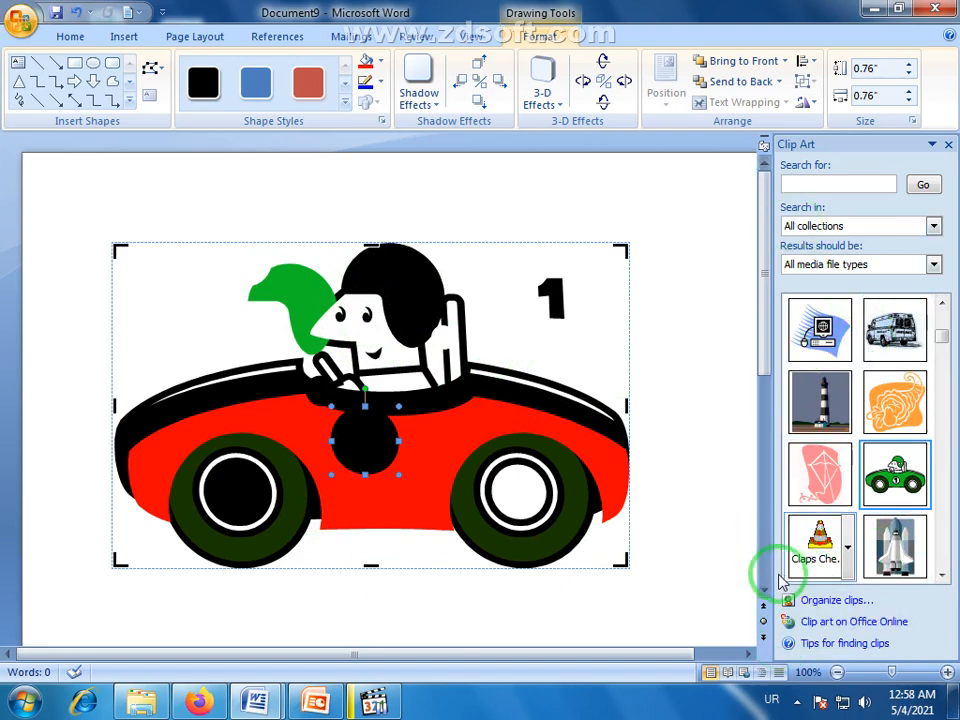
Show the commands for inserting a new object into the document
{"action": "left_click", "coordinate": [128, 36]}
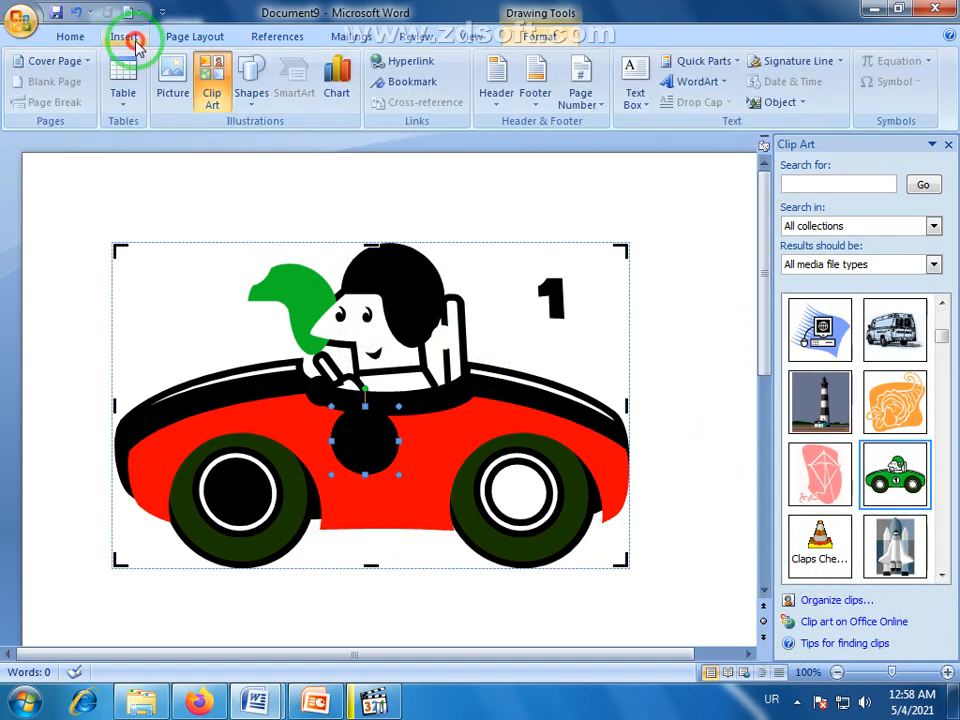